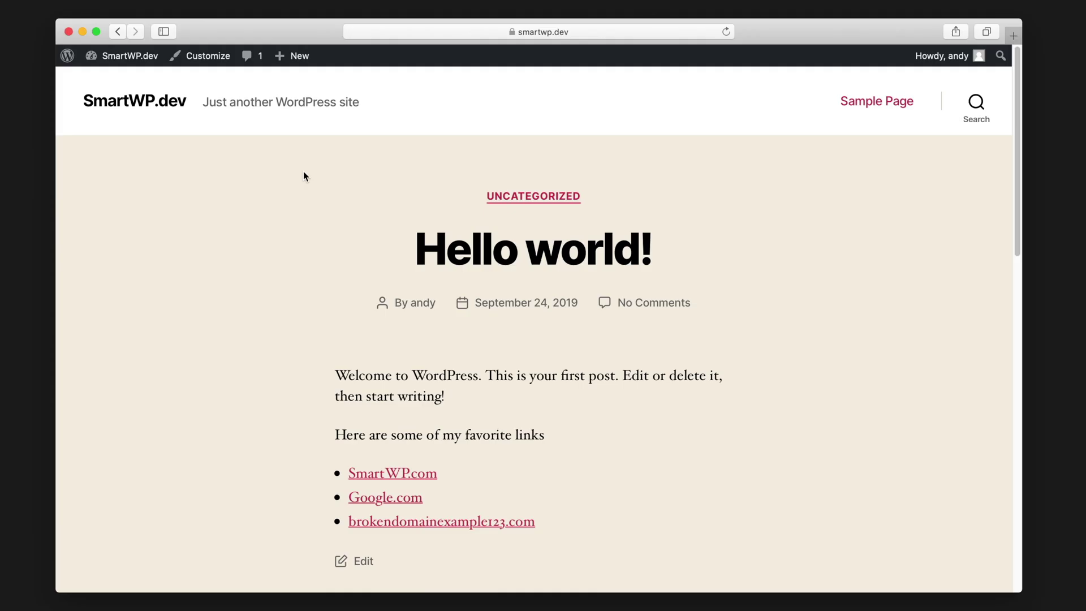
Go from the Hello world post to the SmartWP.dev admin Dashboard
mouse_move(138, 60)
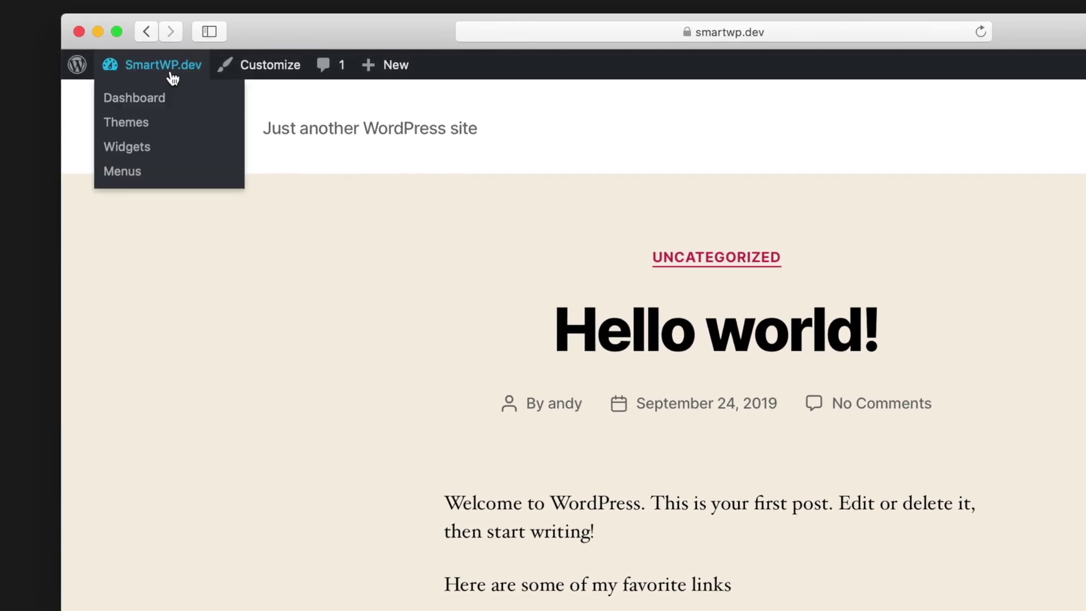
click(174, 70)
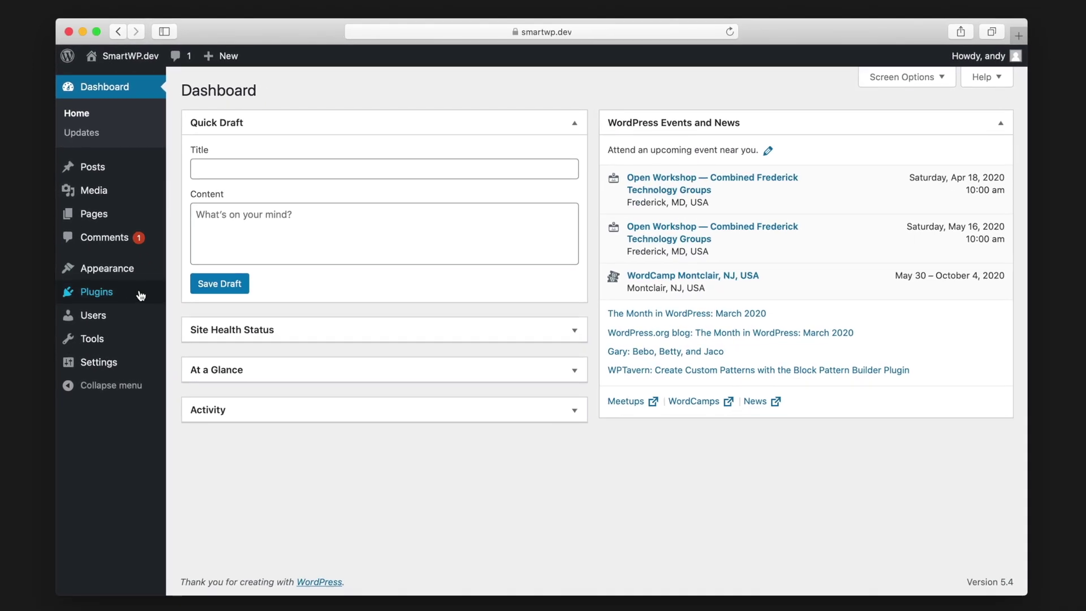
Search the plugin directory for 'broken link', then install and activate Broken Link Checker
mouse_move(132, 297)
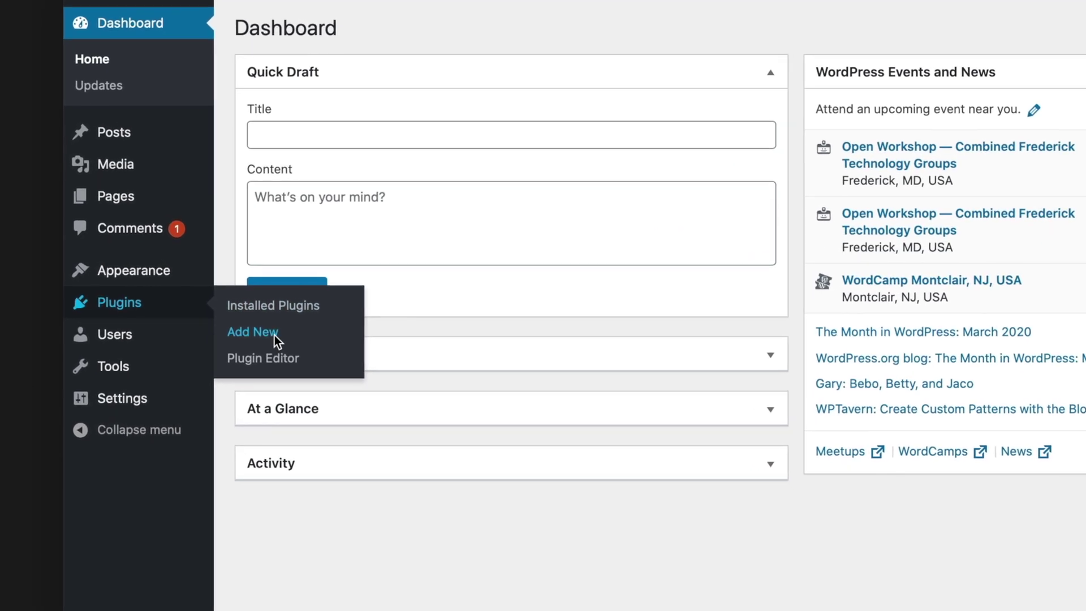
click(193, 312)
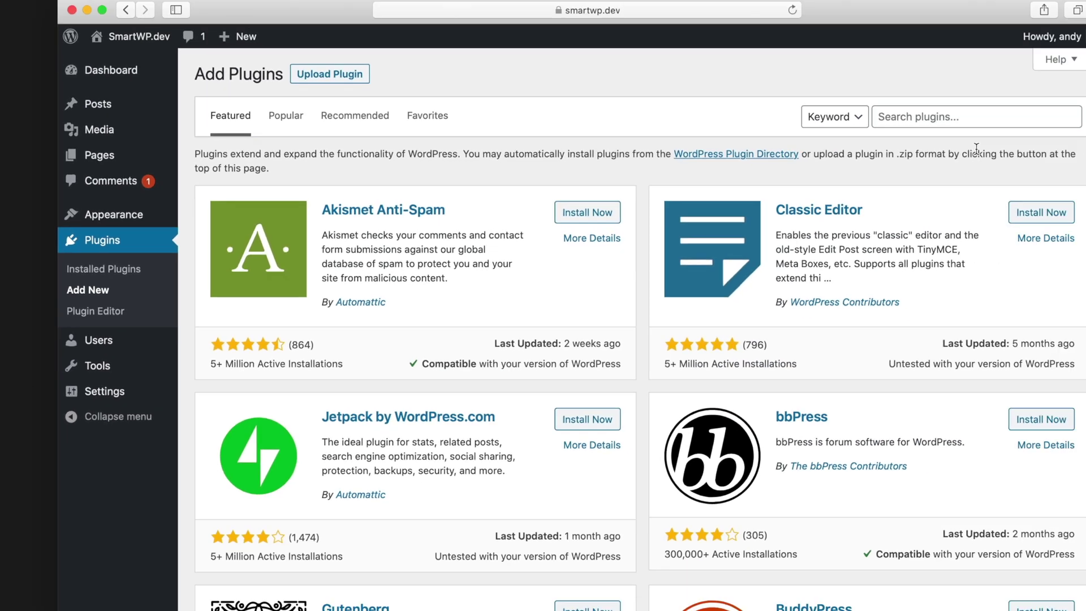
click(890, 124)
text(broken link)
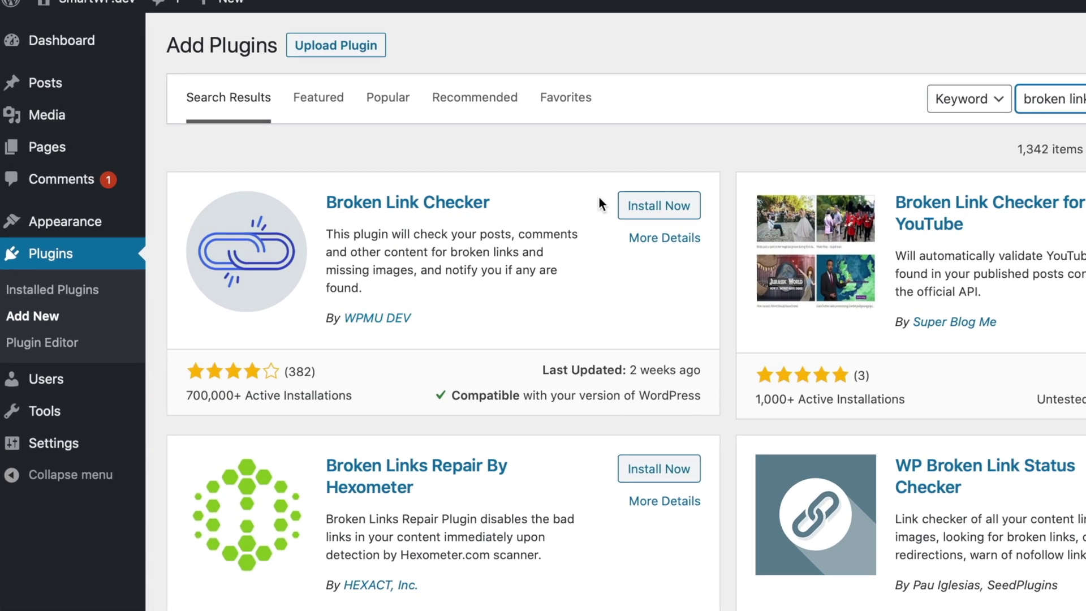
click(643, 211)
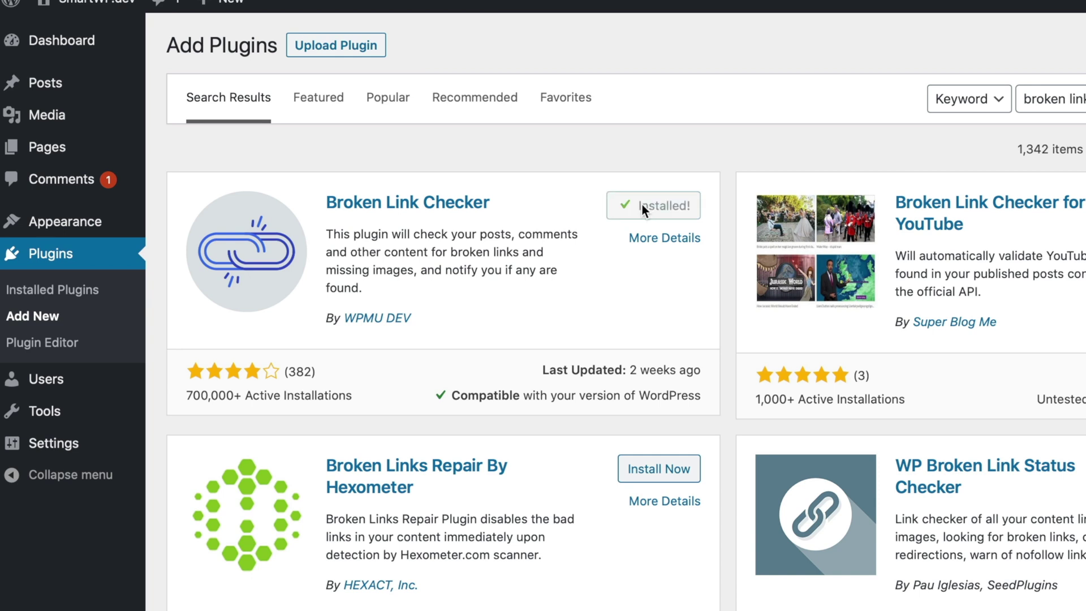
click(644, 207)
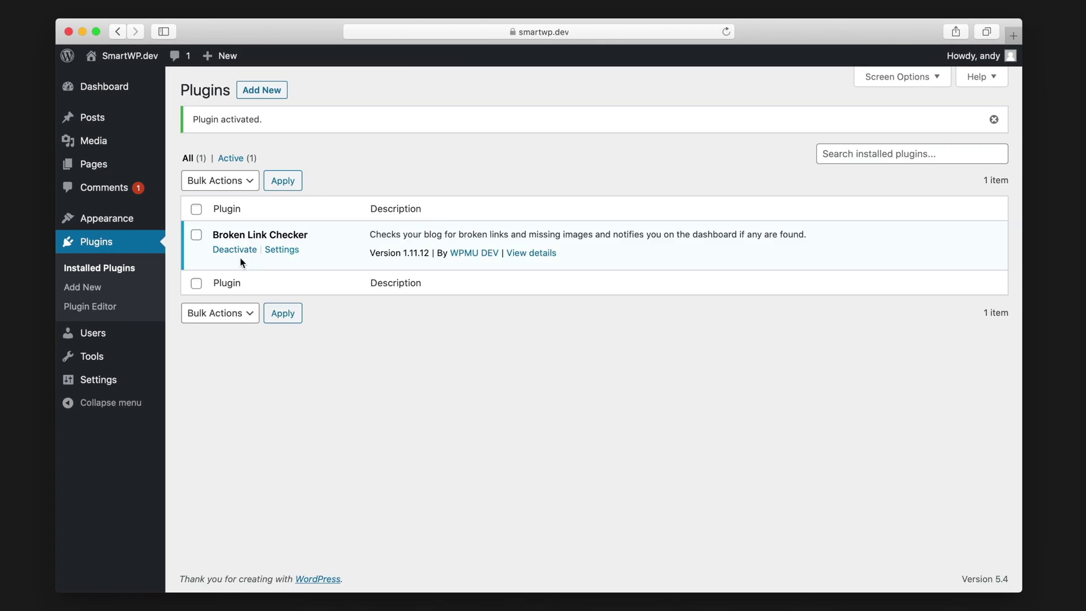
Return to the Hello world post and inspect the struck-through brokendomainexample123.com link
click(141, 53)
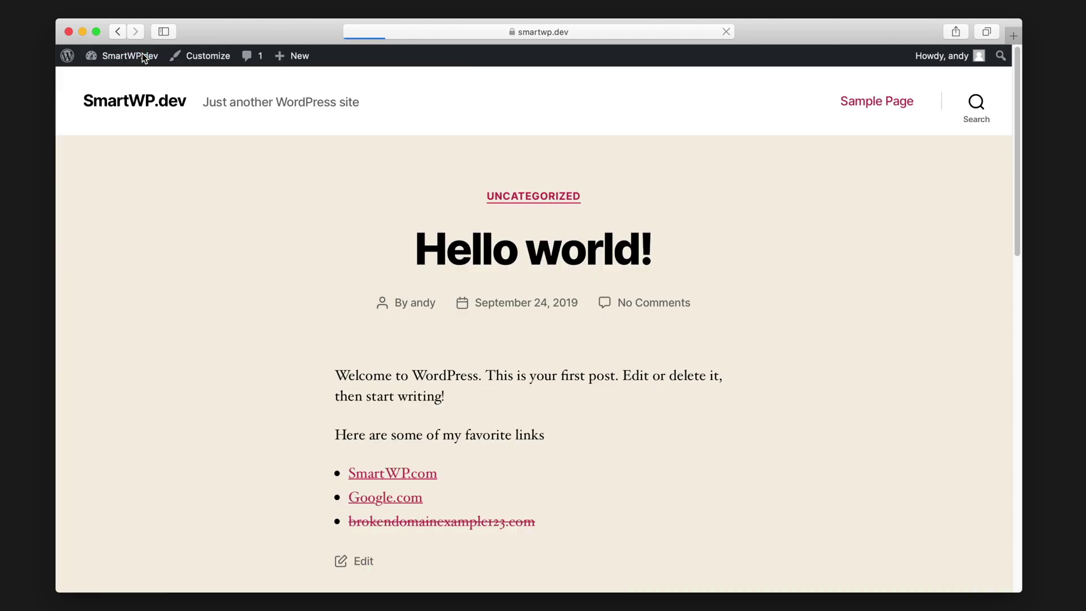
scroll(425, 369, down, 1)
scroll(425, 369, down, 1)
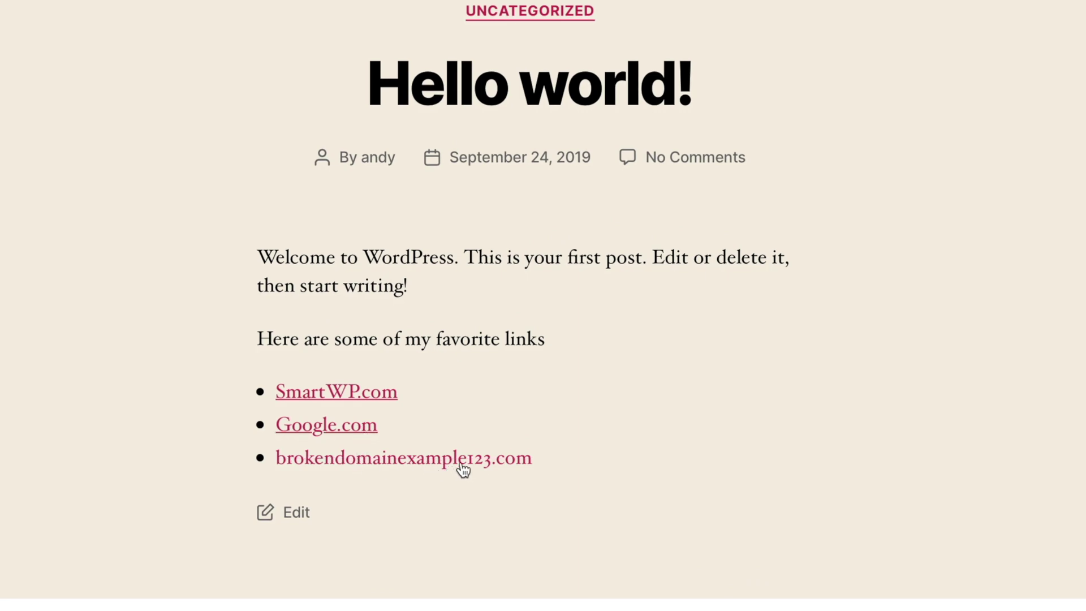
drag(578, 460, 275, 457)
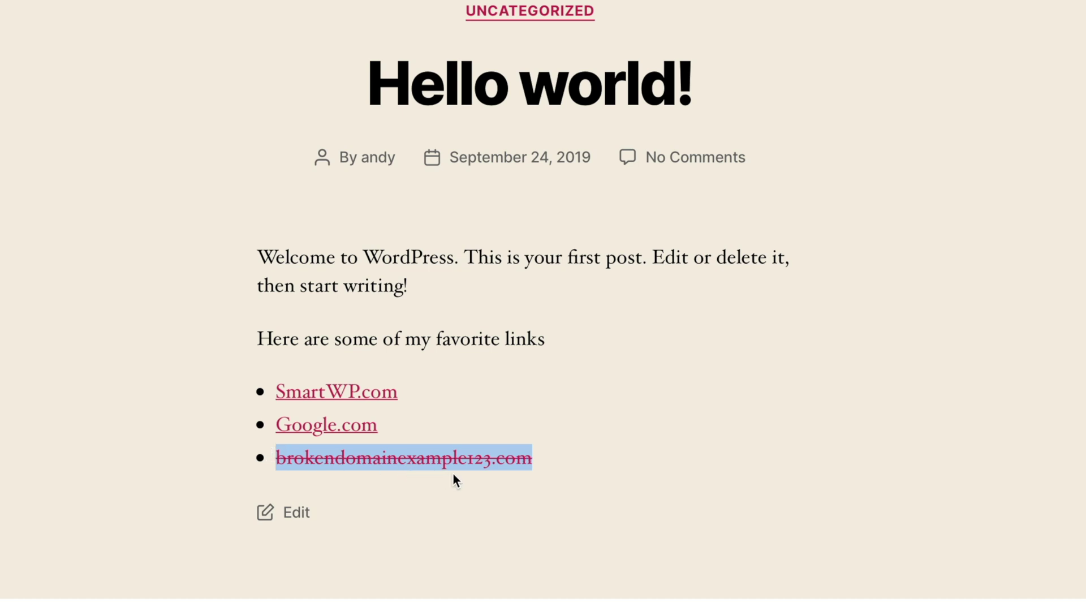
click(493, 385)
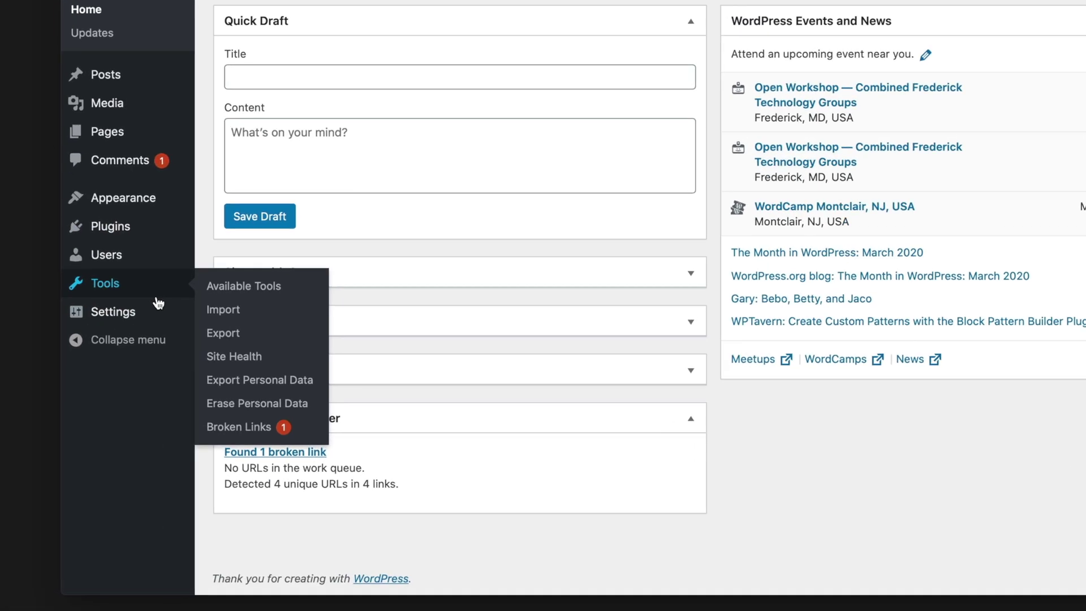
Open Settings > Link Checker and look at its 'Found 1 broken link' status
mouse_move(142, 357)
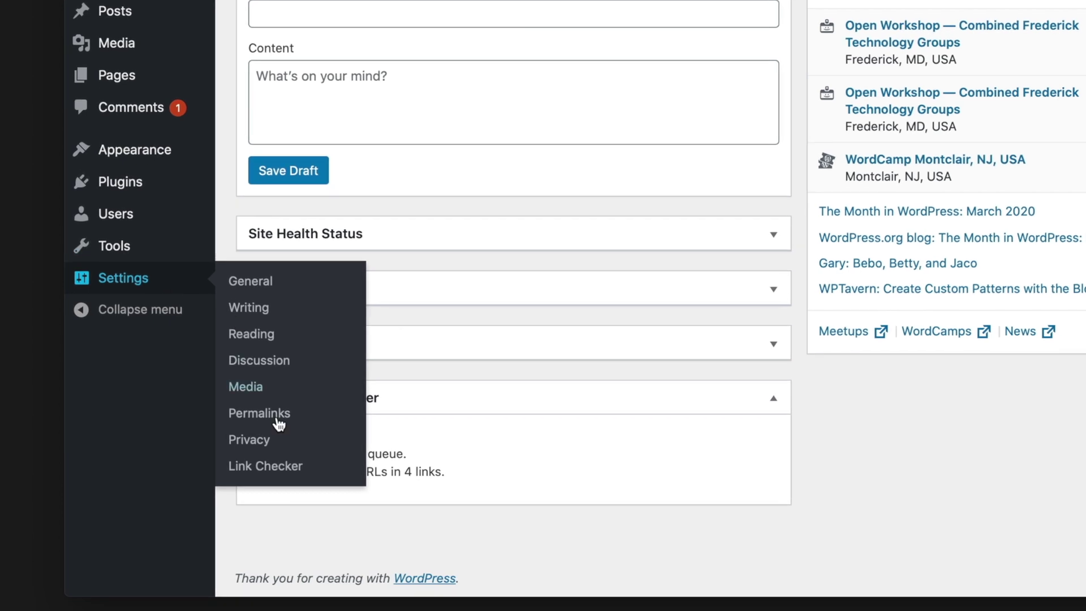
click(271, 468)
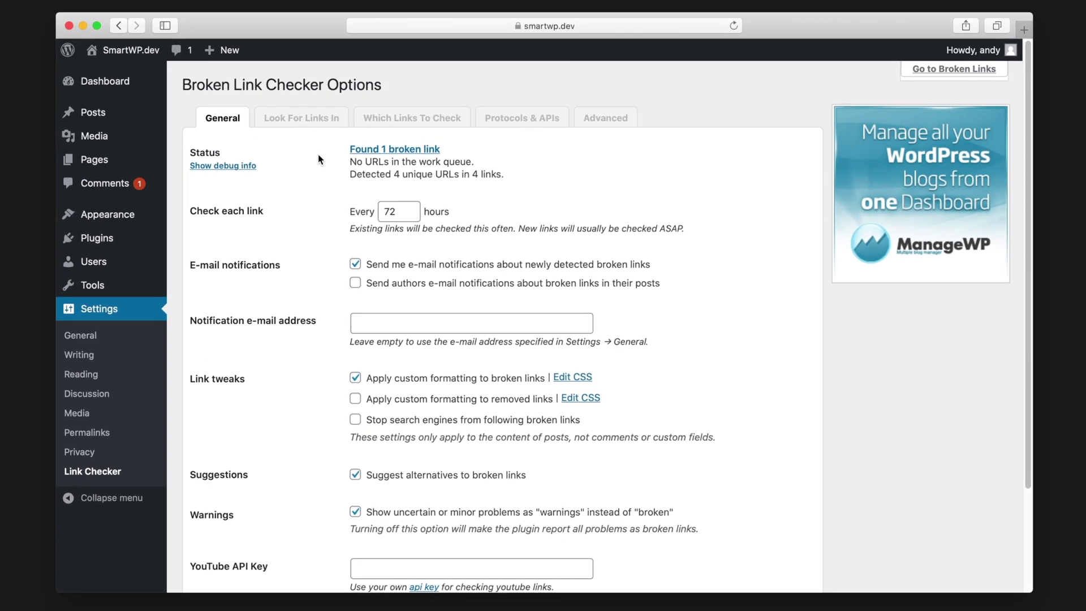
drag(582, 29, 432, 30)
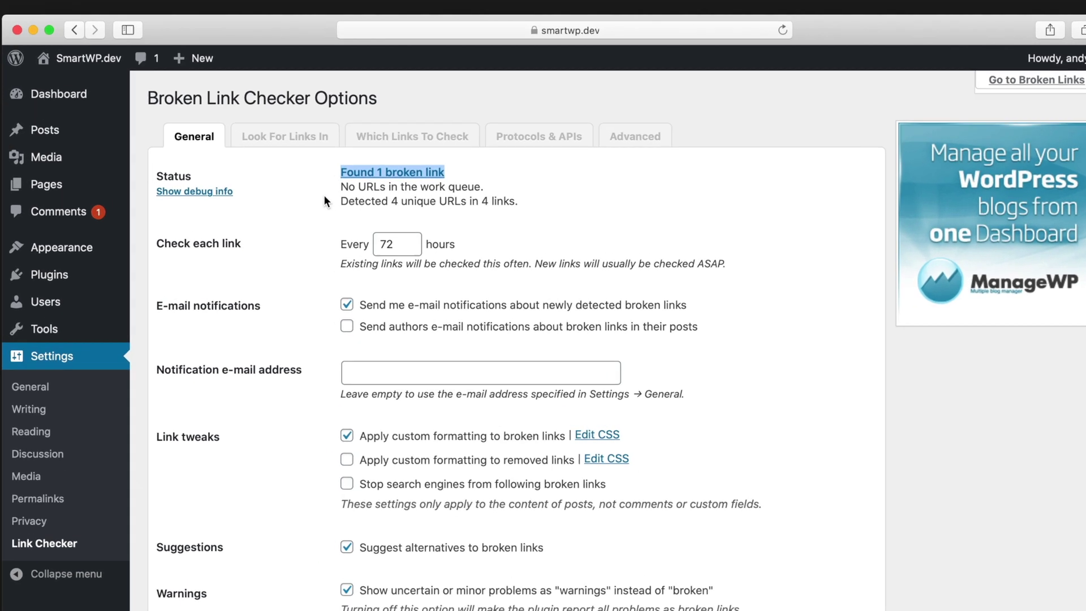
click(323, 189)
Open the Broken Links list and show the brokendomainexample123.com check details
click(384, 198)
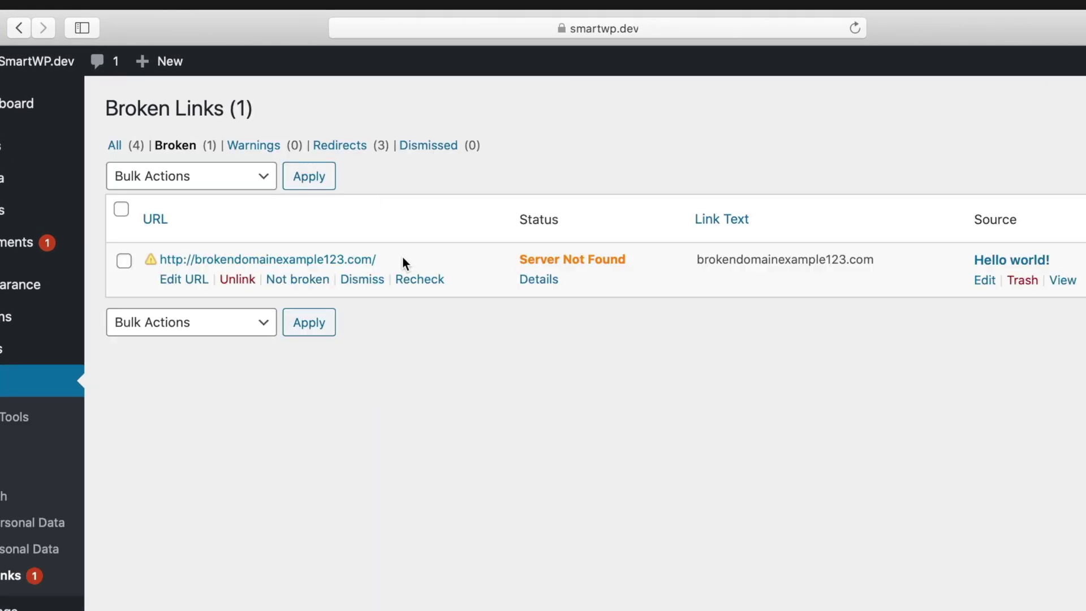
click(640, 266)
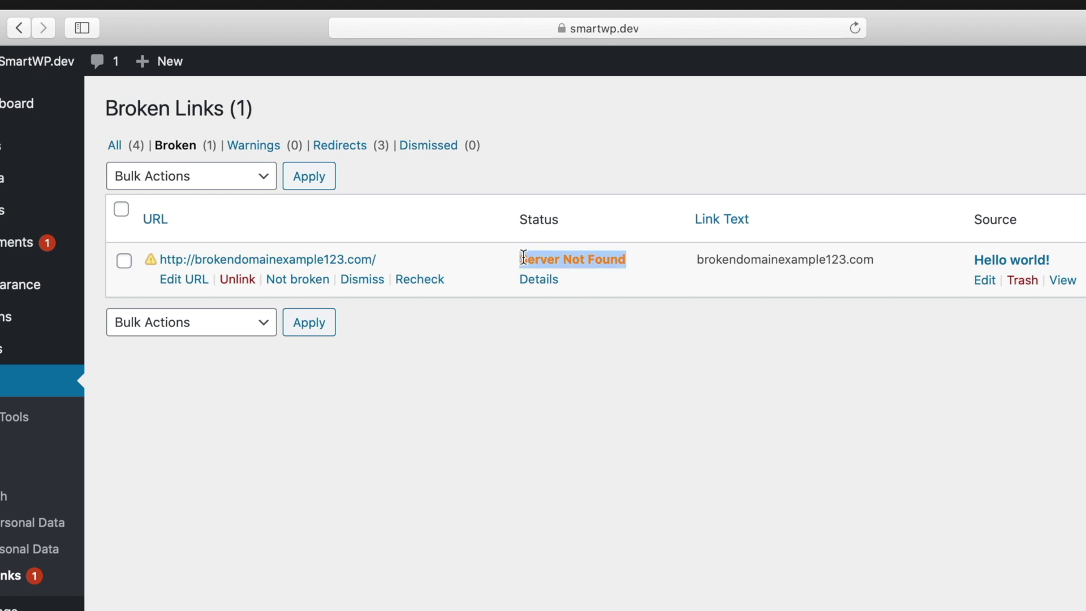
mouse_move(1012, 288)
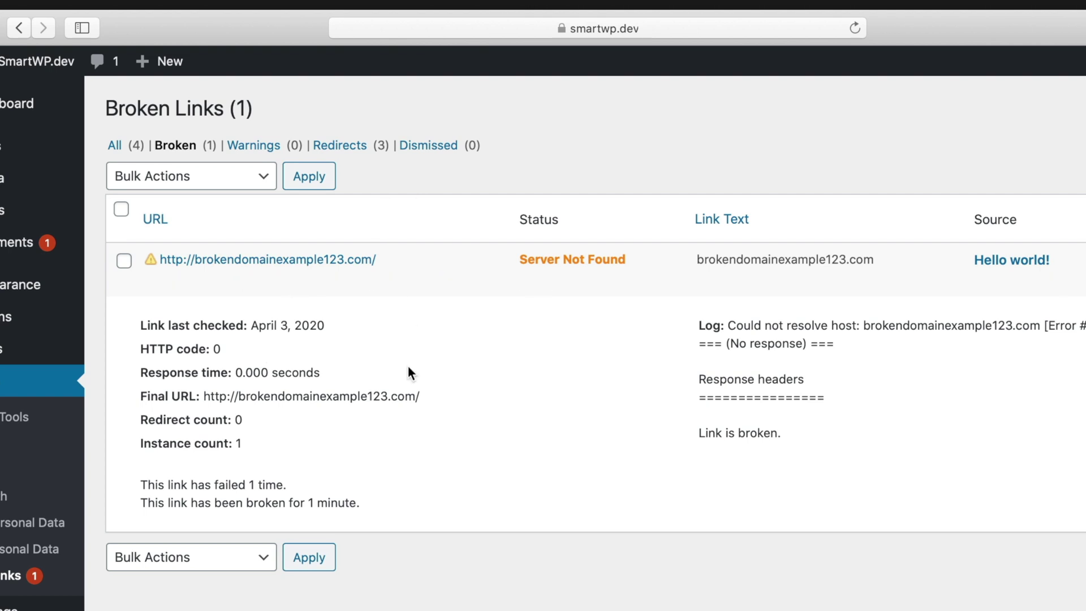
mouse_move(252, 267)
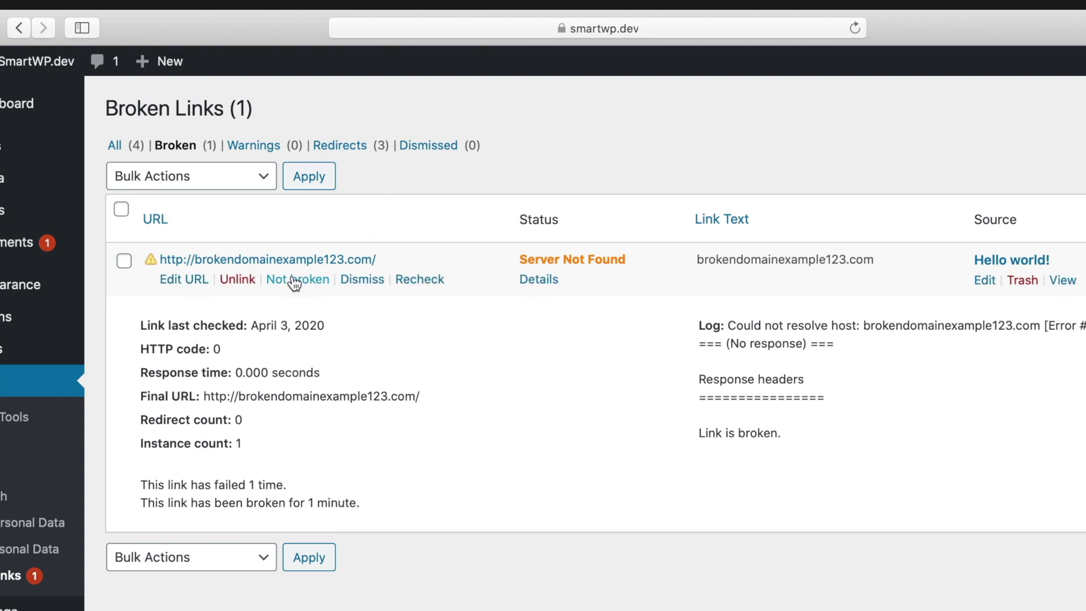
Open and cancel the link's Edit URL editor, then recheck the link
click(192, 281)
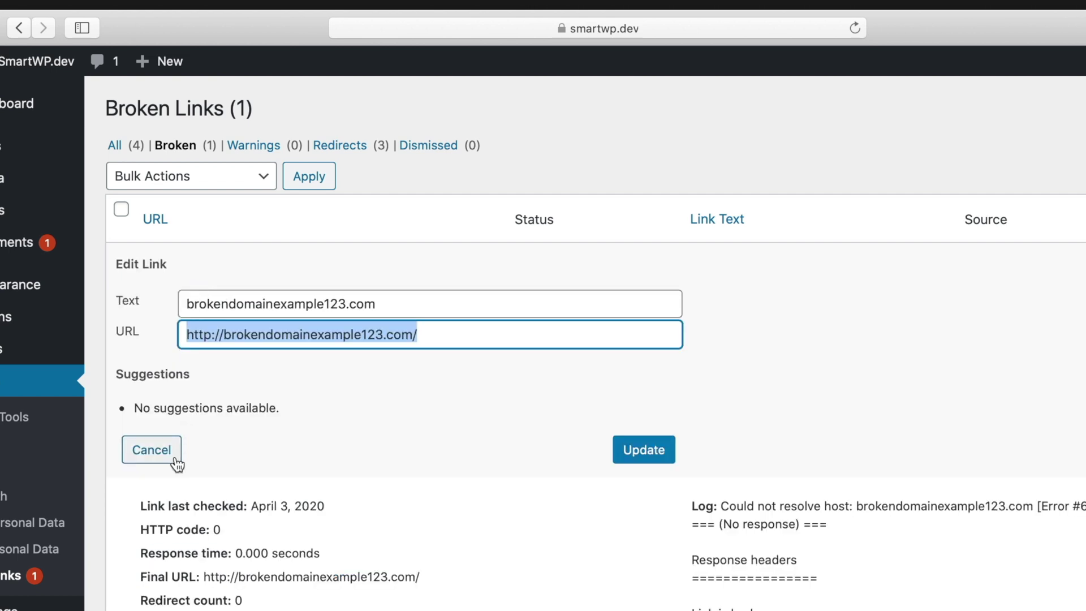
click(151, 450)
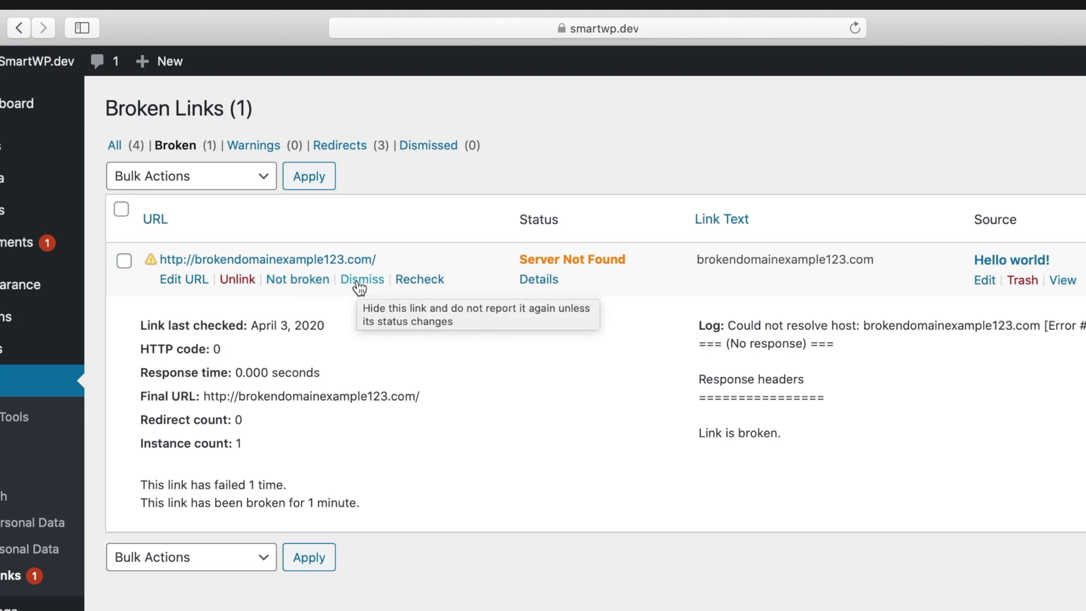
click(422, 286)
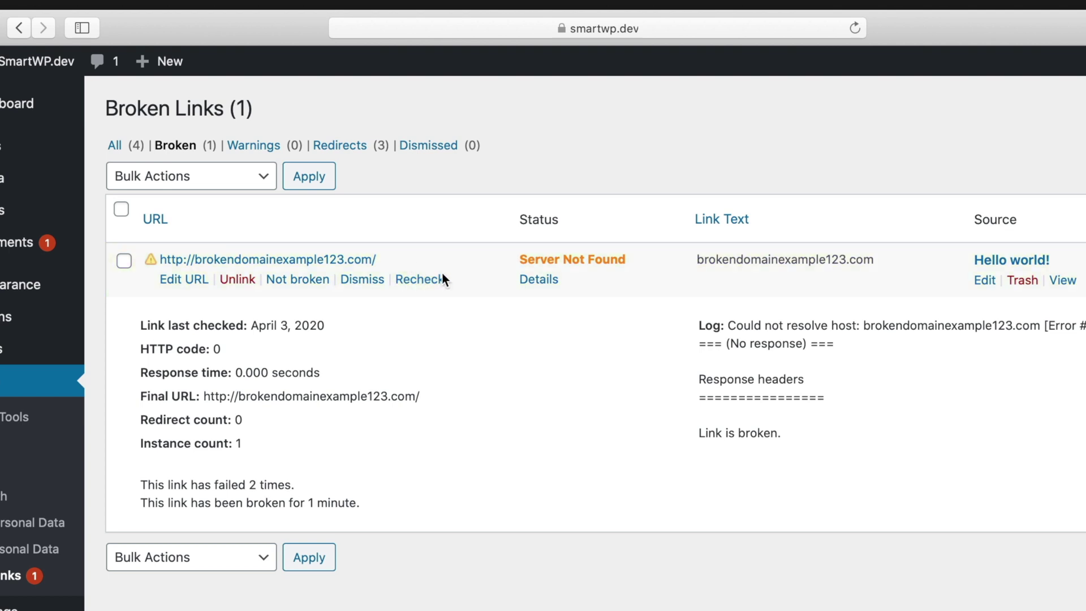
click(192, 280)
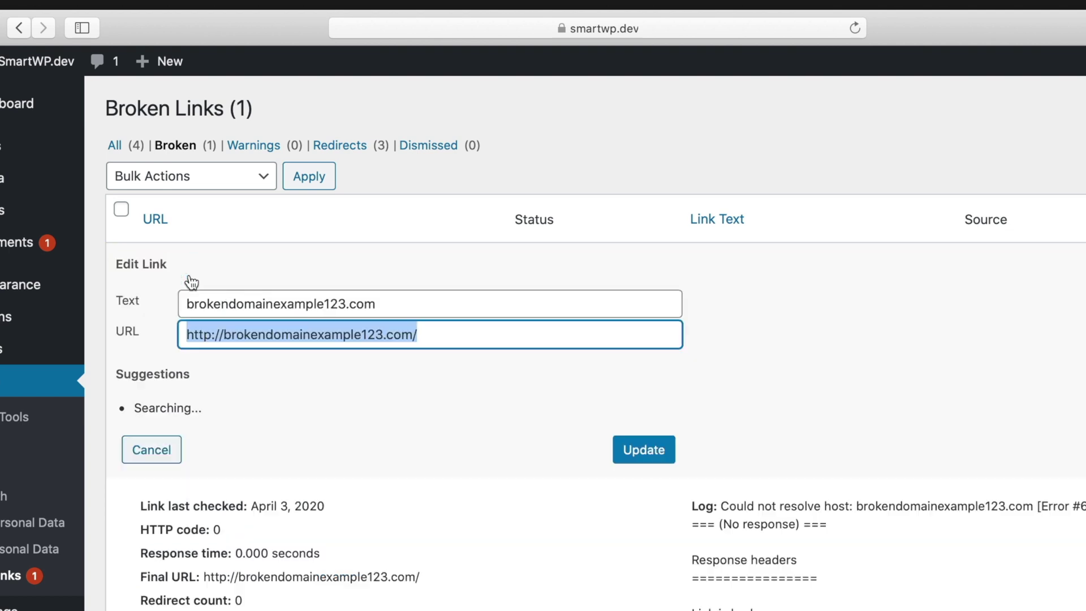
click(230, 336)
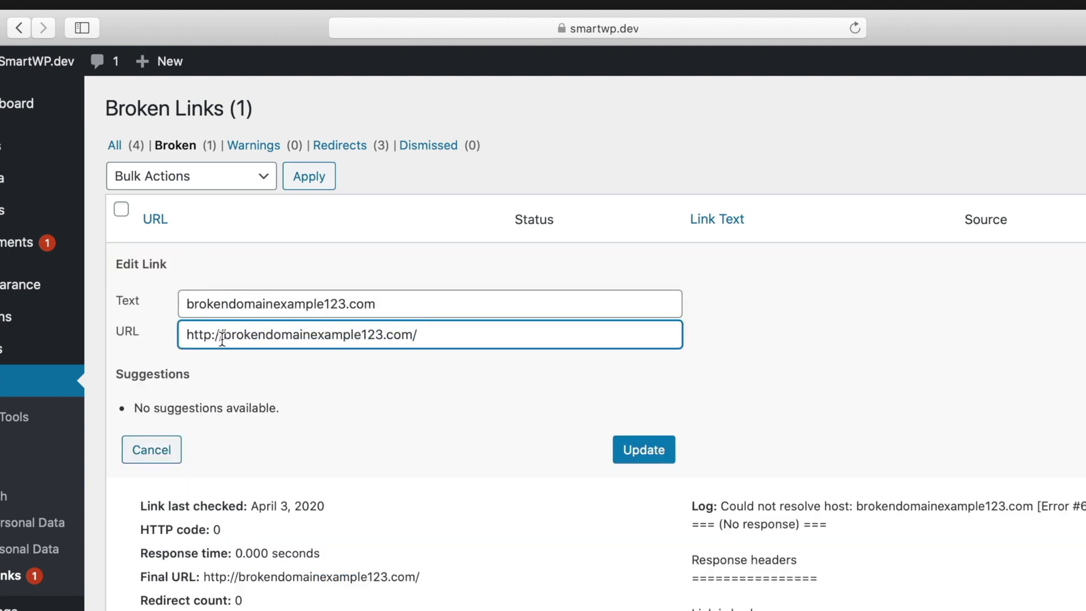
drag(222, 335, 521, 337)
text(yahoo.com)
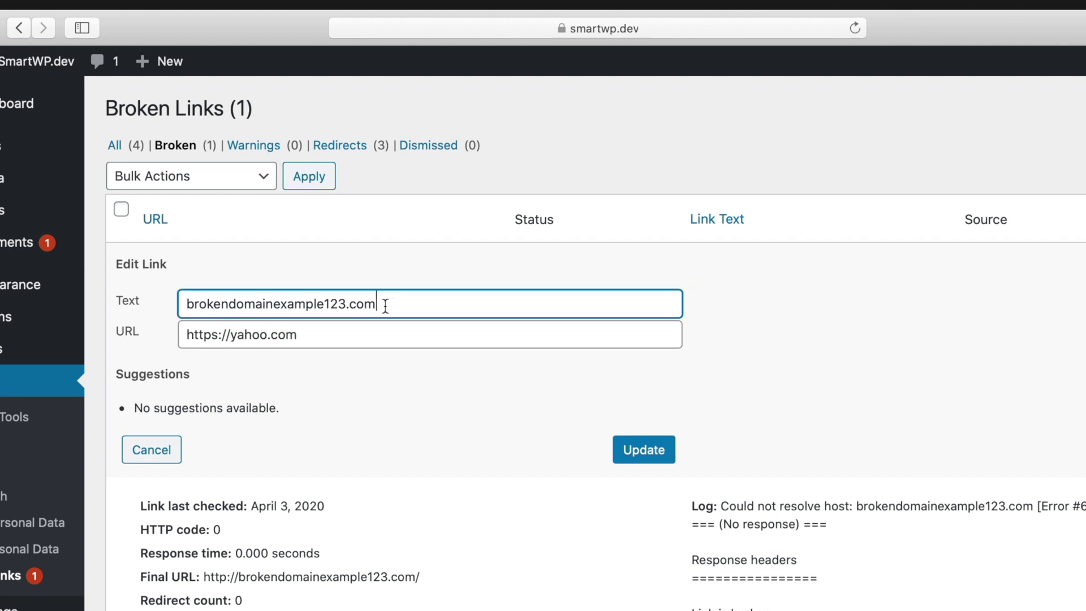
drag(385, 305, 175, 306)
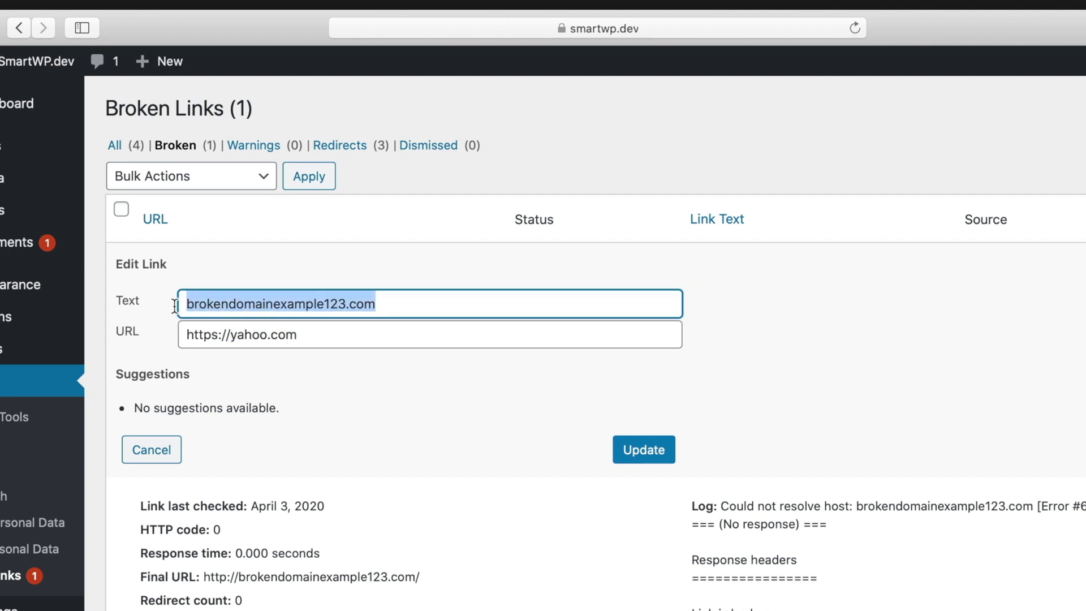
text(Yahoo.com)
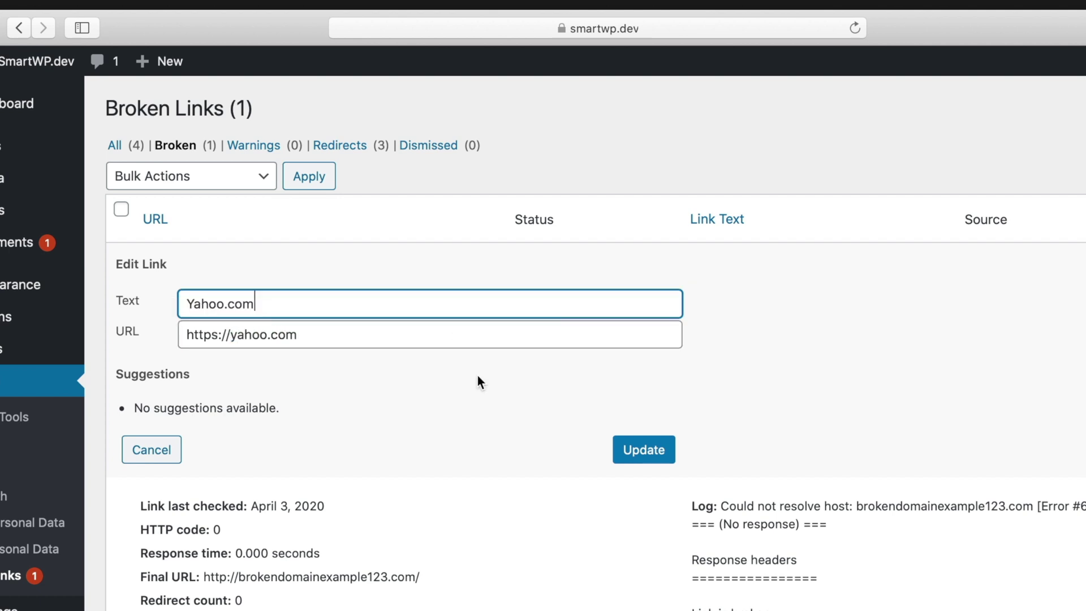
click(623, 452)
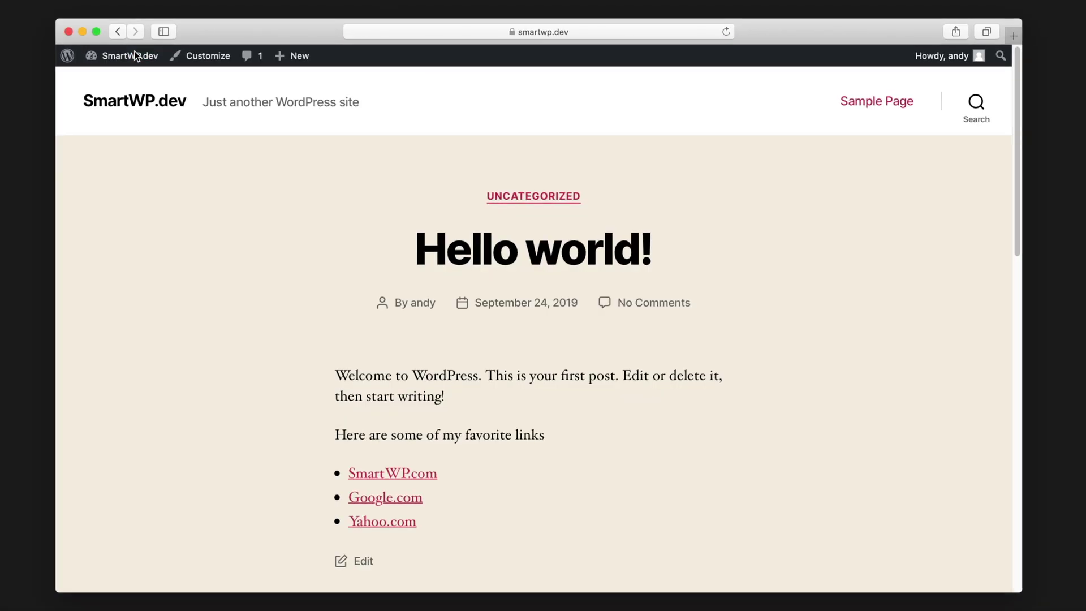
Scroll the Hello world! post to see Yahoo.com listed as a normal link
scroll(355, 454, down, 1)
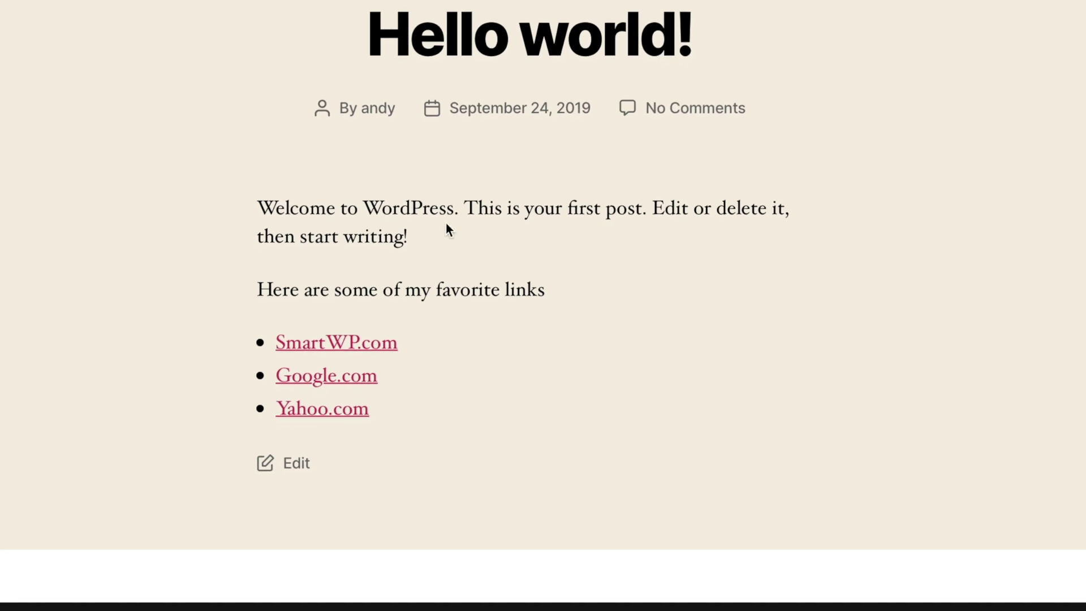
Open the Link Checker settings and review the General options, including the 72-hour check interval
mouse_move(98, 360)
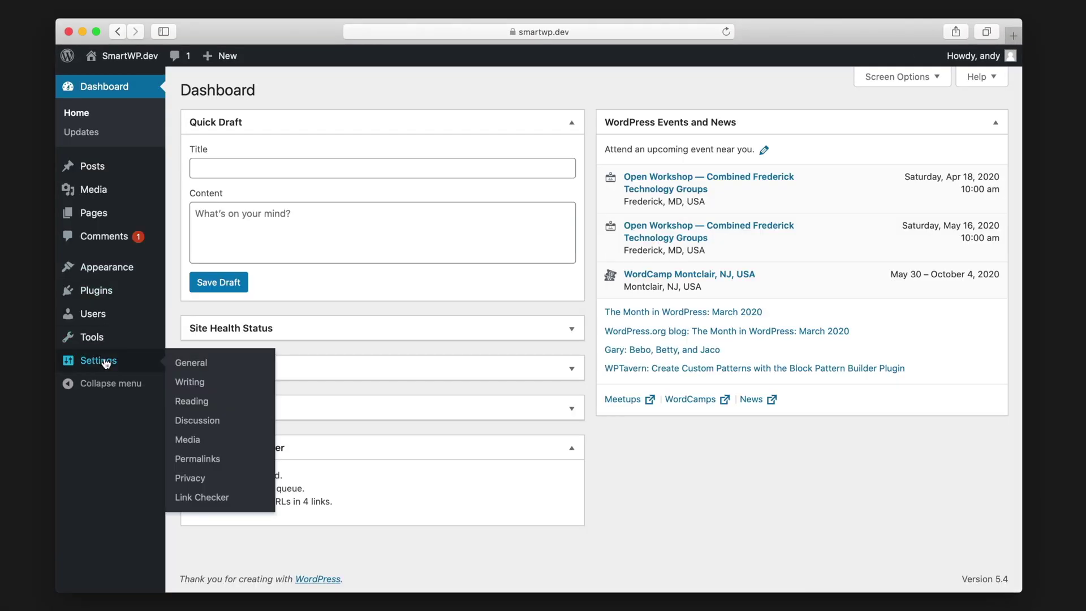
click(209, 501)
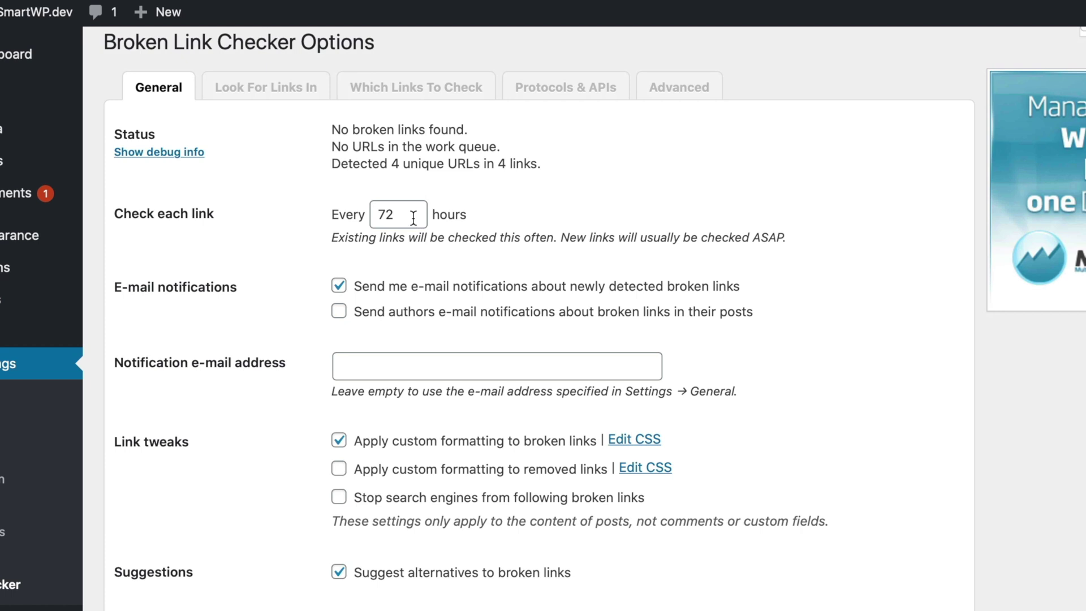
double_click(412, 218)
click(280, 240)
scroll(280, 240, down, 1)
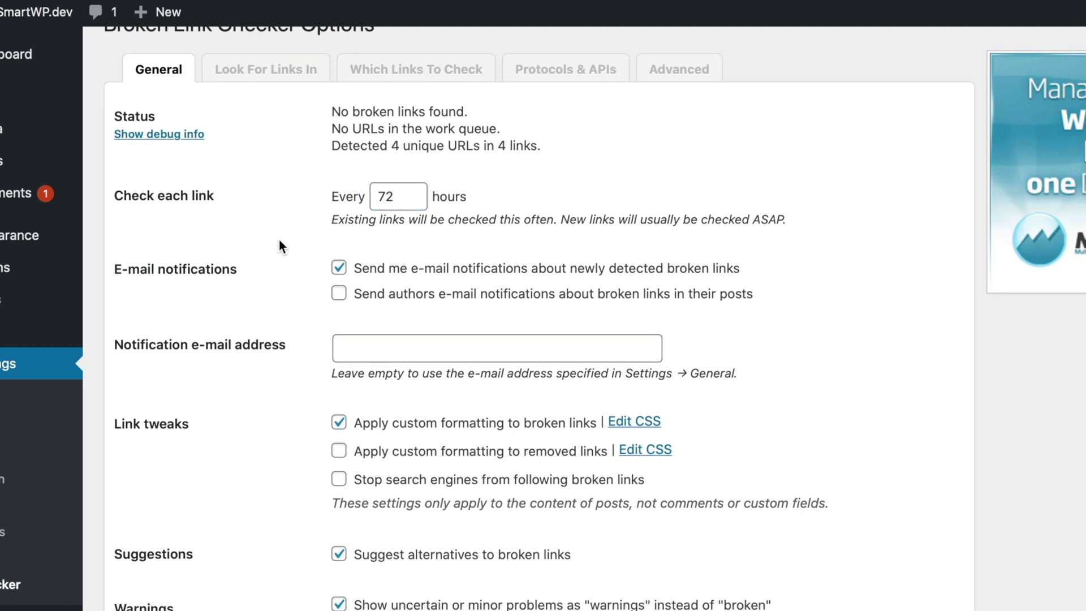
scroll(279, 240, down, 1)
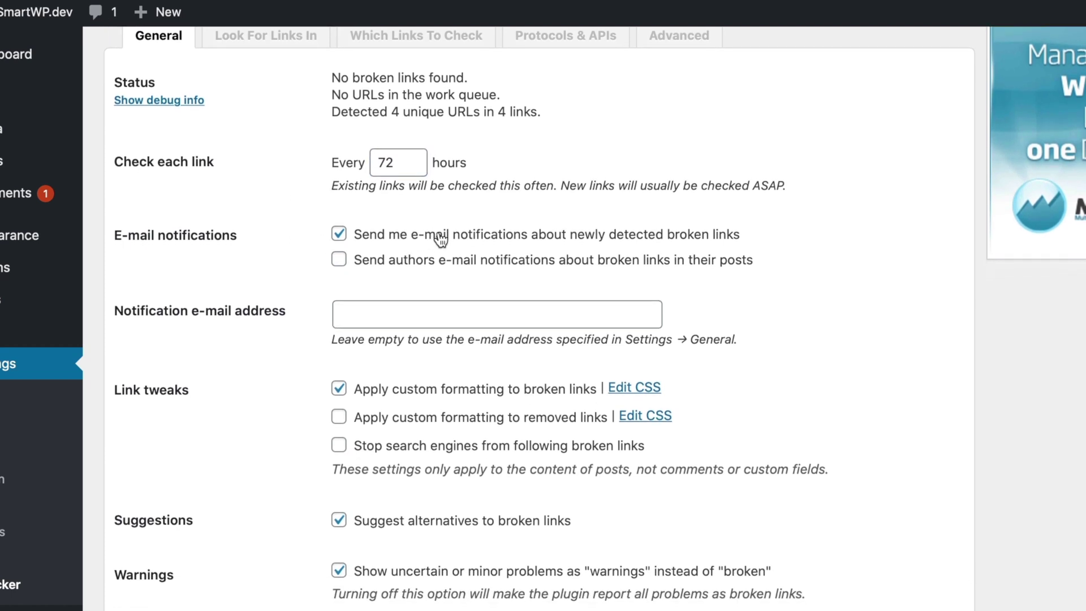
scroll(439, 232, down, 1)
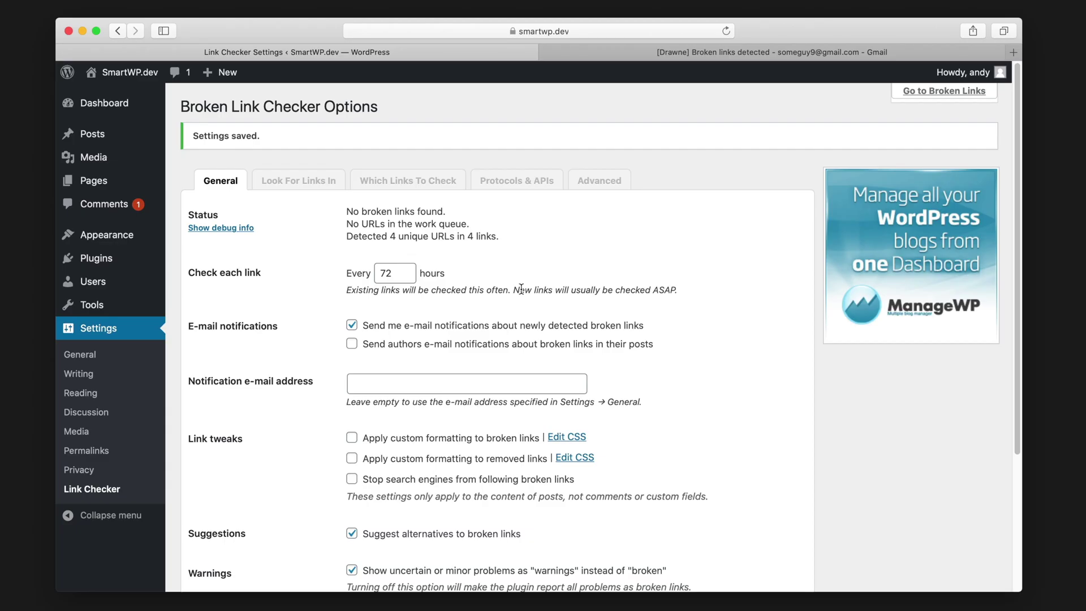
Select the 72 in the Check each link hours field
drag(410, 276, 379, 275)
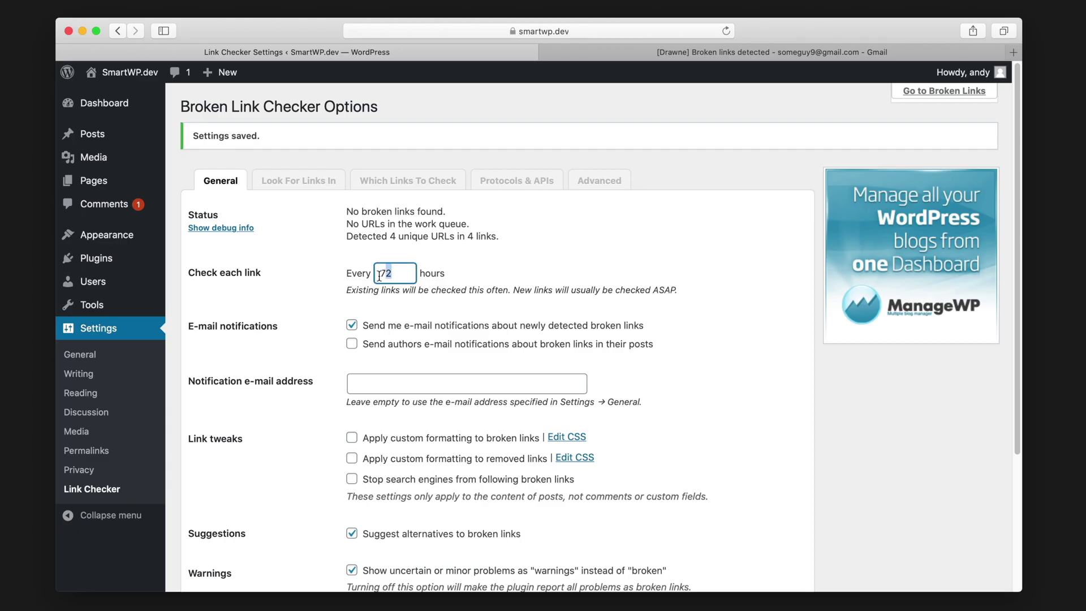